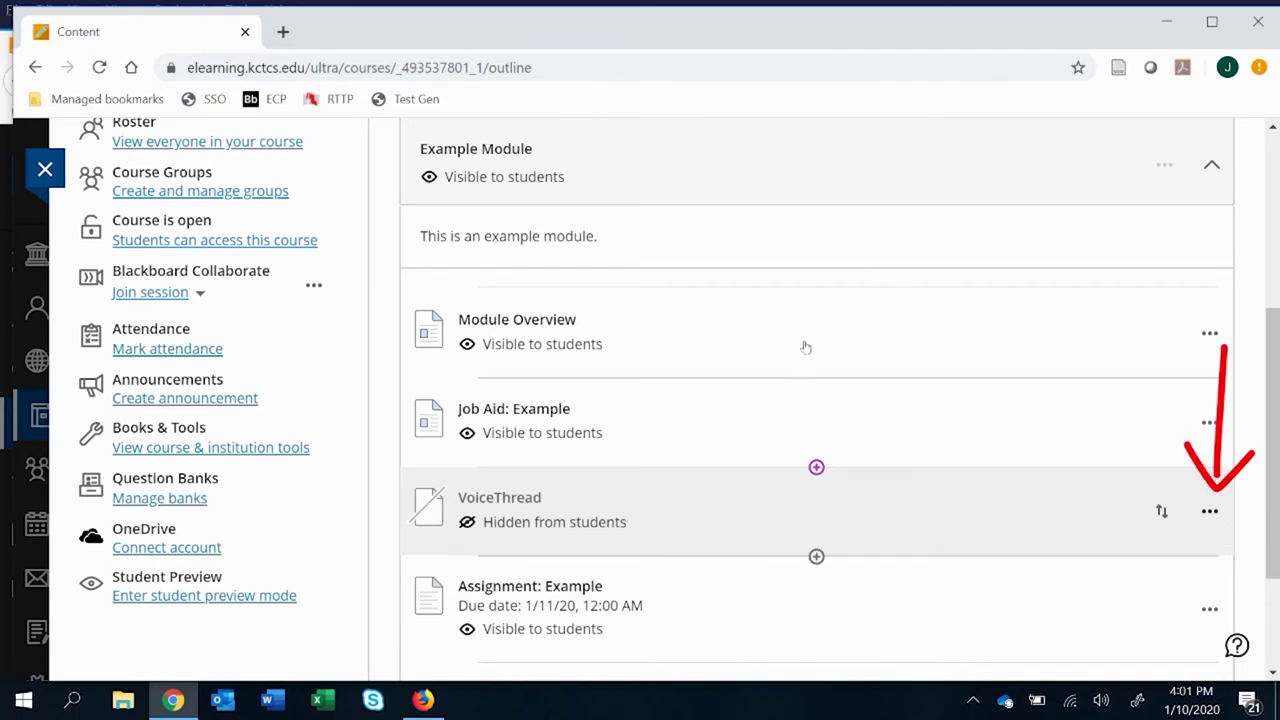
Step: Edit the hidden VoiceThread item in Example Module and set its maximum points to 50
left_click(1210, 511)
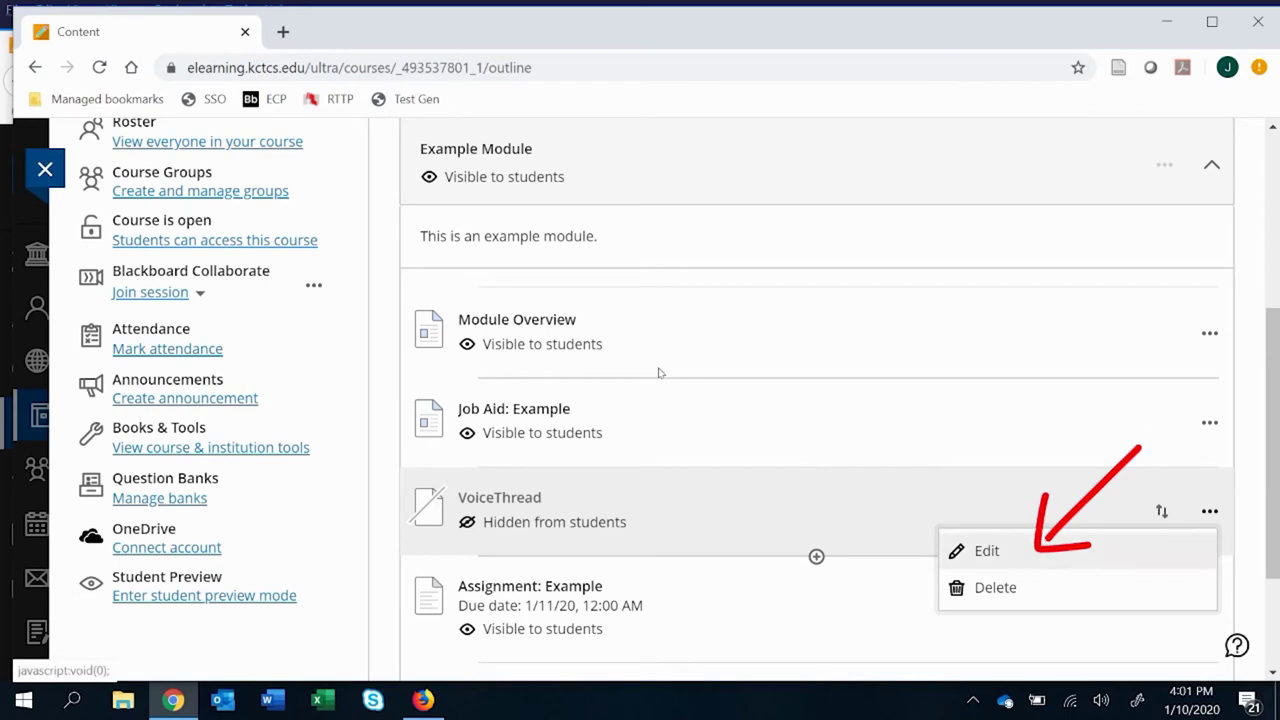
left_click(1030, 551)
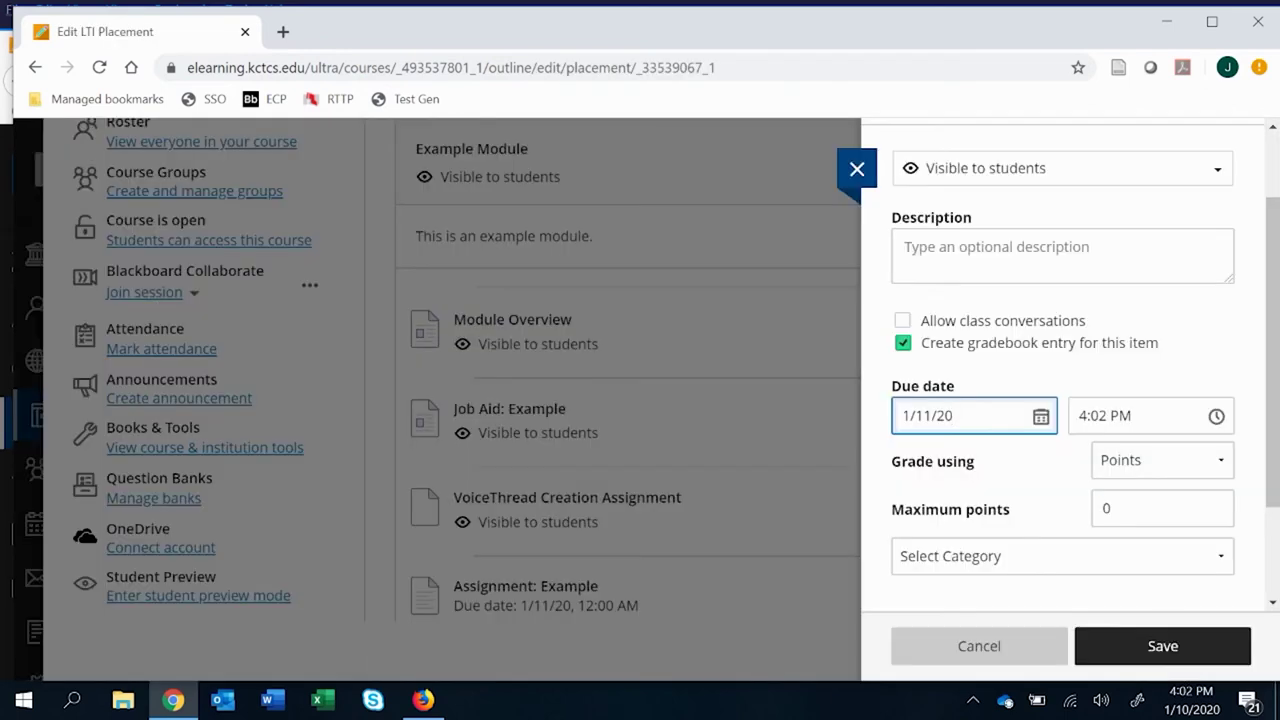
left_click(1125, 509)
key("ctrl+a")
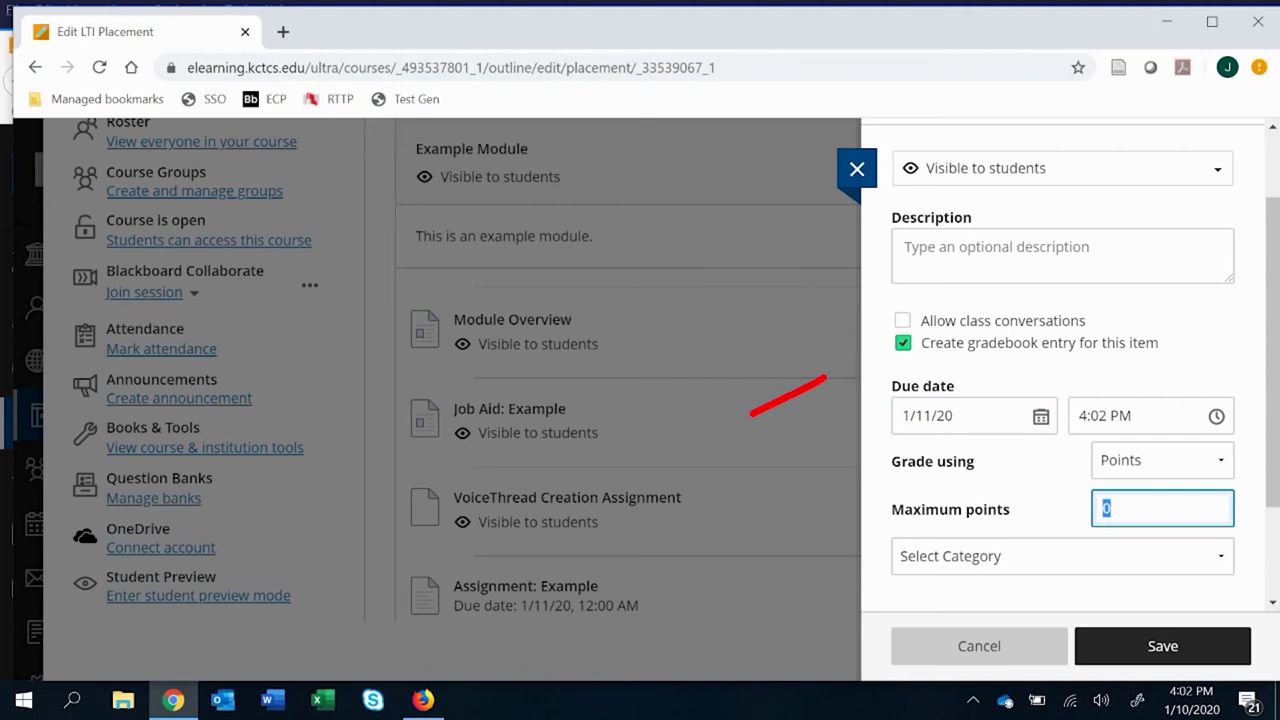
type("50")
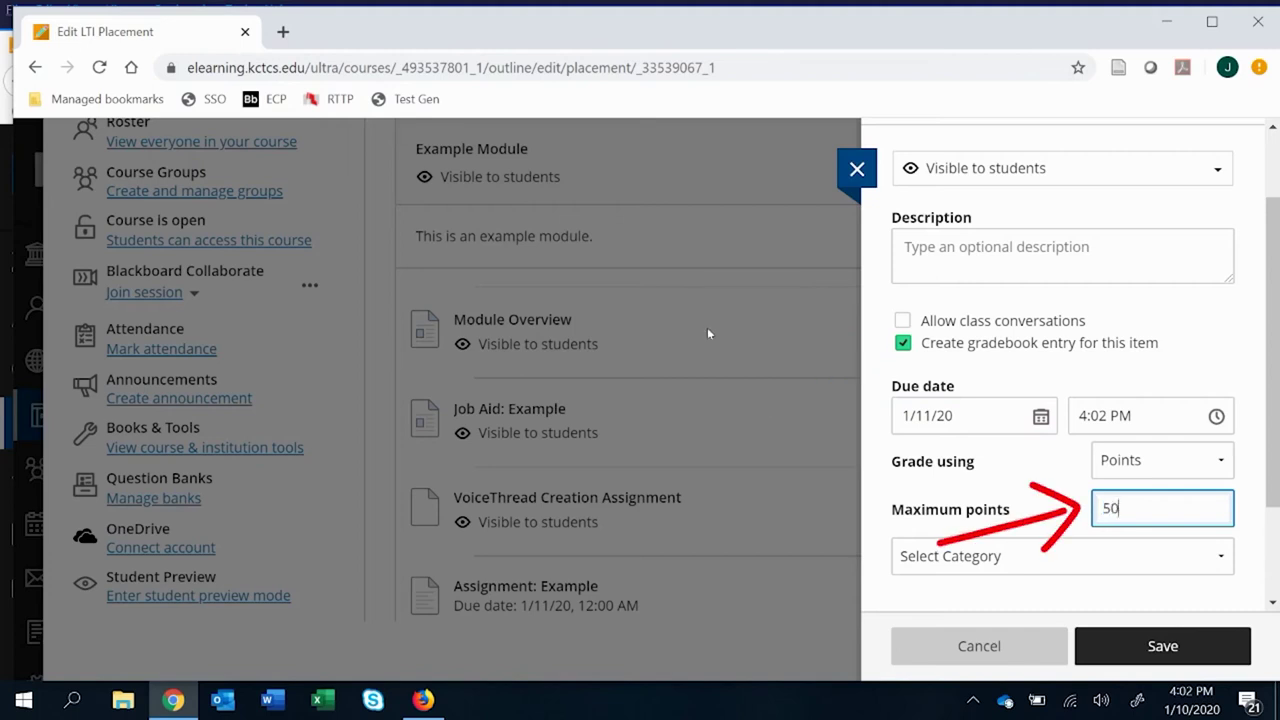
left_click(704, 321)
scroll(722, 316, "down", 1)
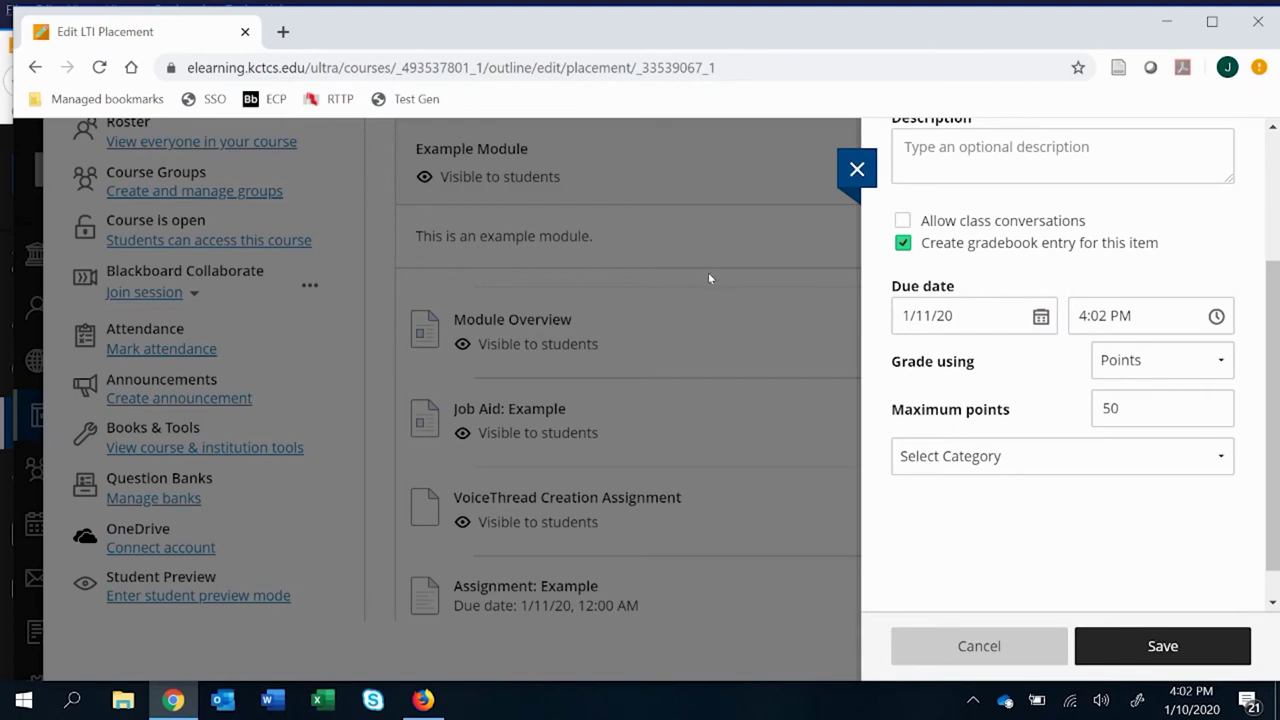
Step: Assign the Presentation grade category to the VoiceThread Creation Assignment and save its settings
scroll(708, 272, "up", 2)
scroll(708, 272, "down", 3)
left_click(1047, 420)
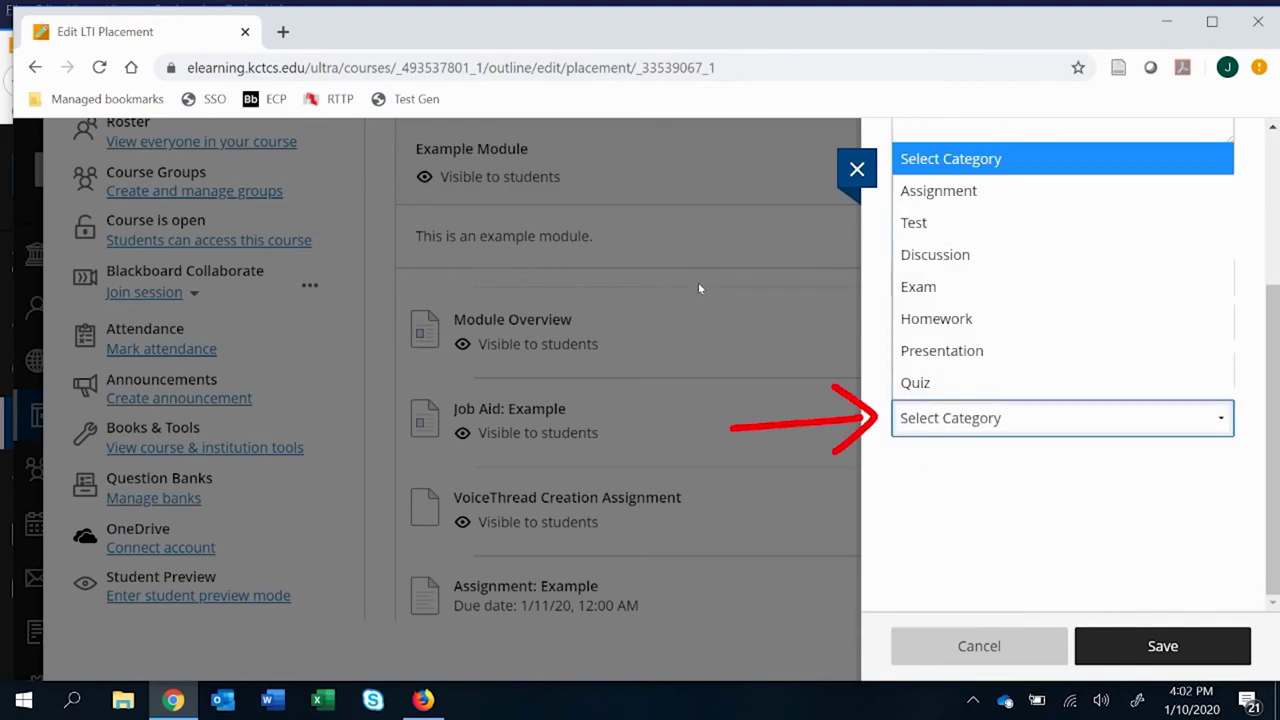
key("q")
key("h")
key("d")
key("p")
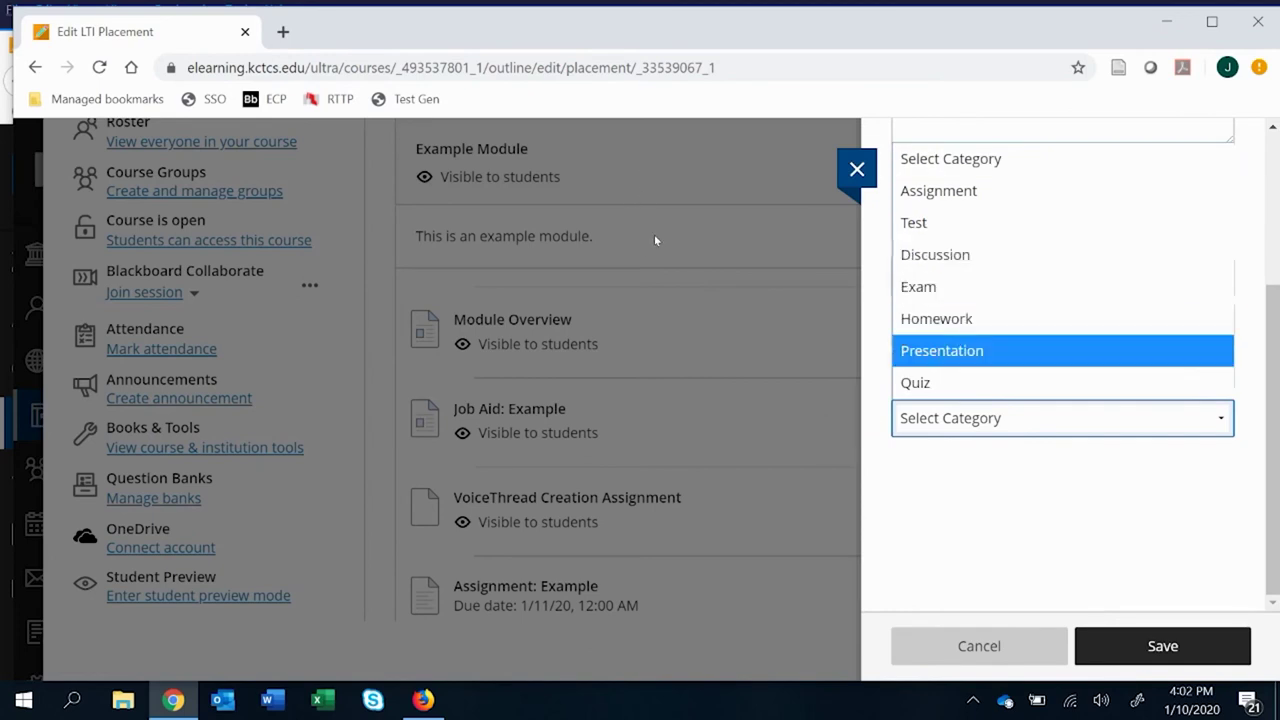
key("Return")
scroll(711, 350, "up", 1)
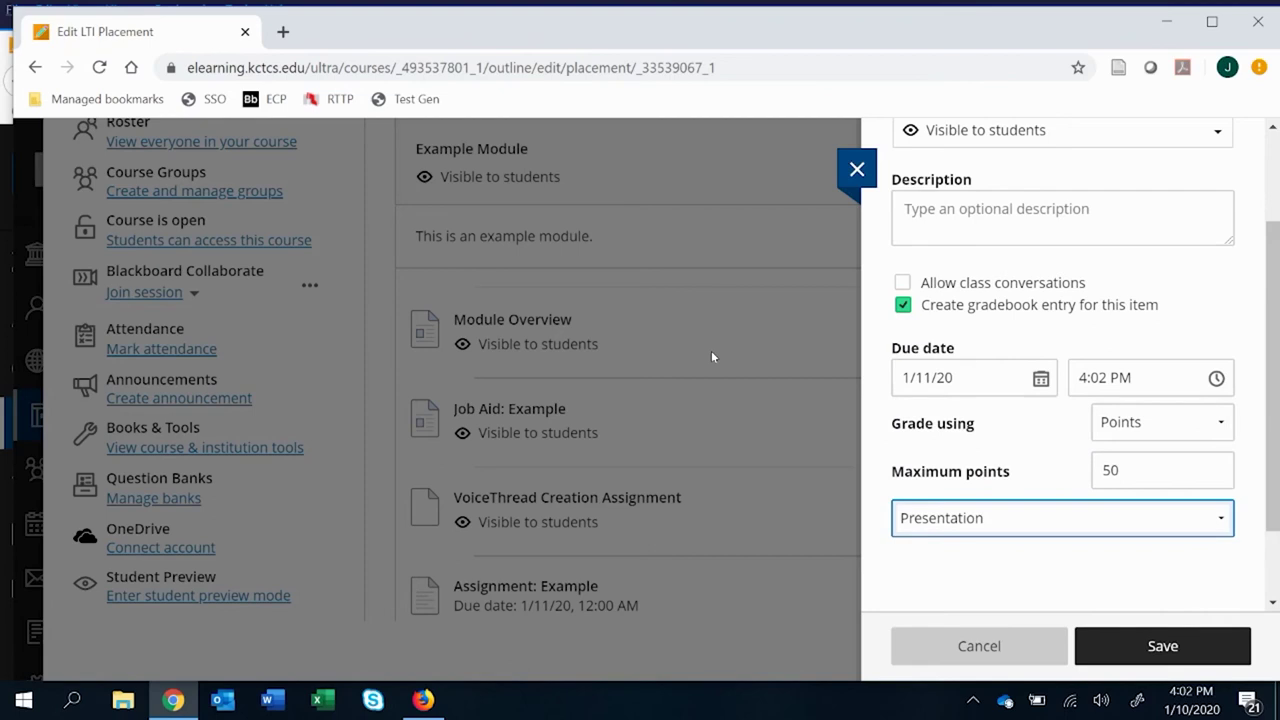
left_click(690, 312)
scroll(686, 316, "up", 2)
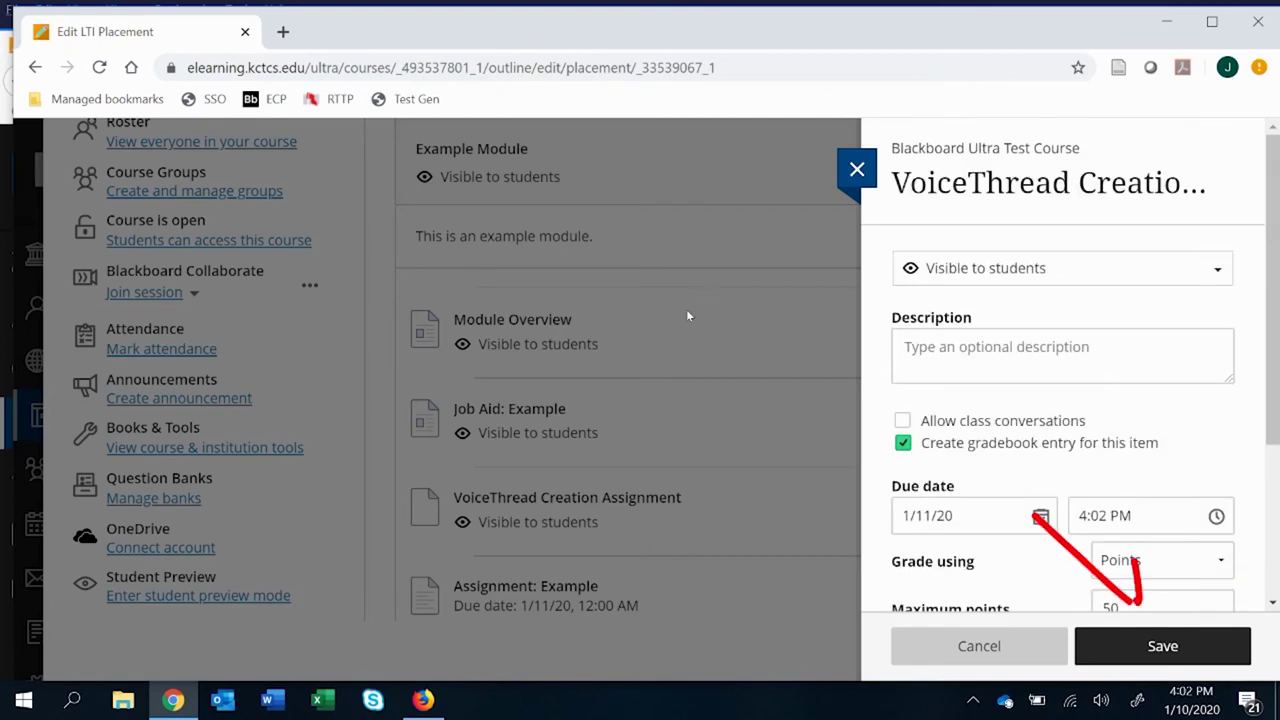
scroll(722, 264, "down", 2)
left_click(1158, 650)
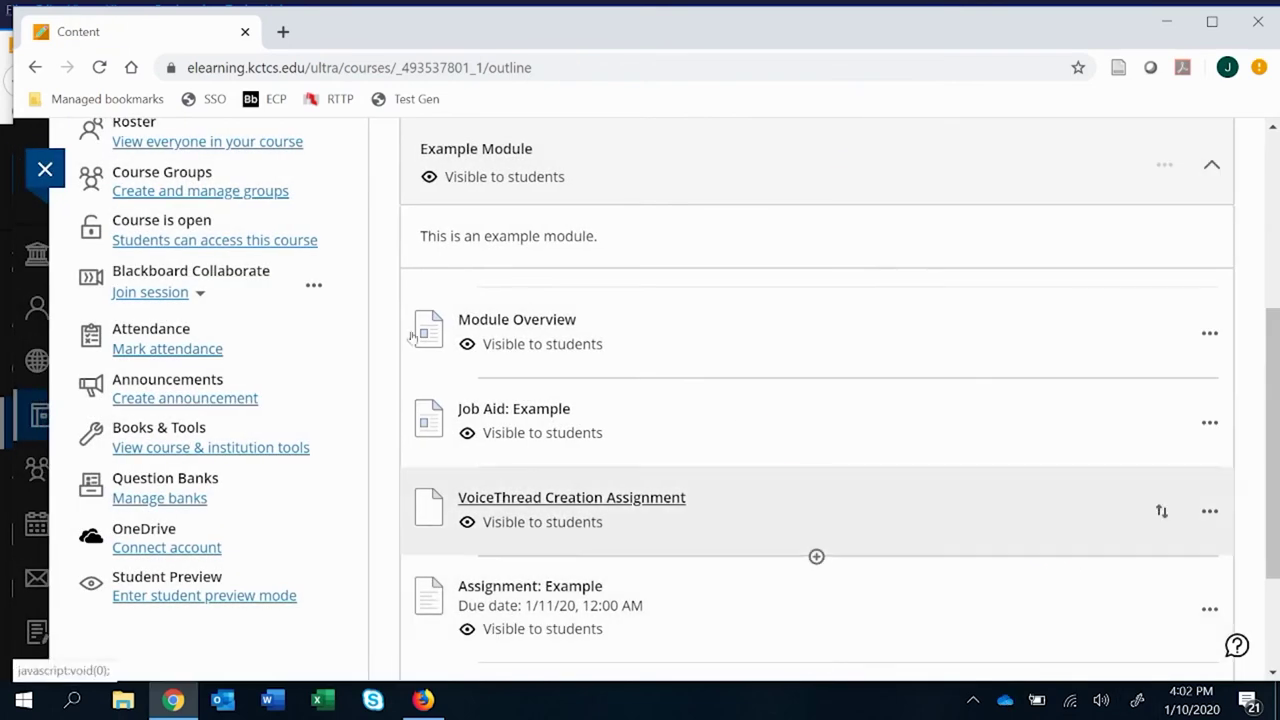
Step: Launch the VoiceThread Creation Assignment, create the assignment with a blank description and resubmission allowed, and return to the course content
left_click(616, 499)
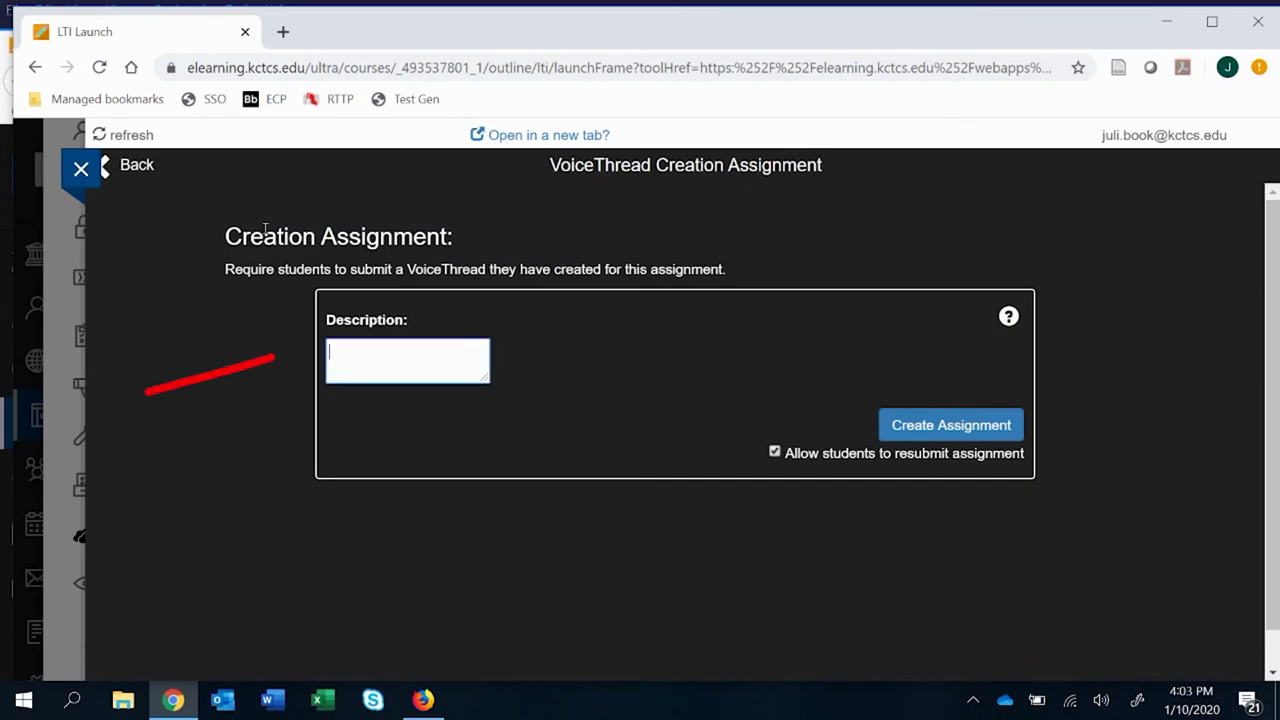
key("Tab")
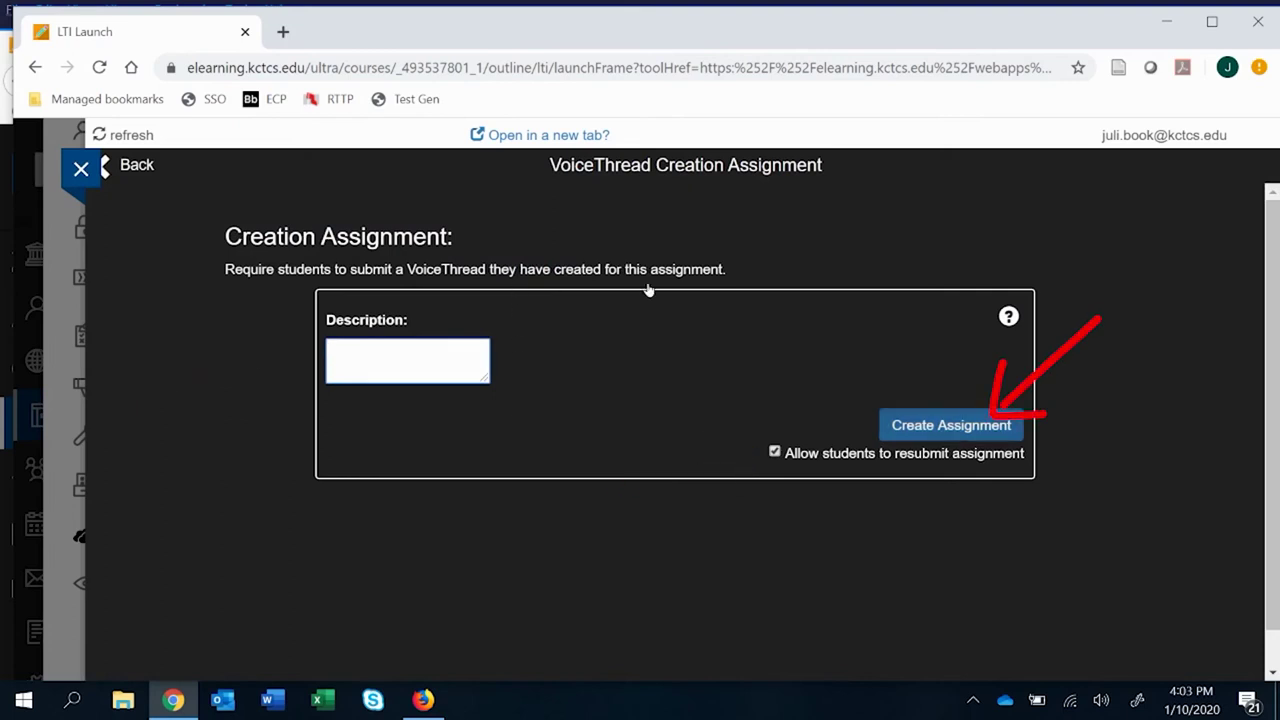
left_click(941, 425)
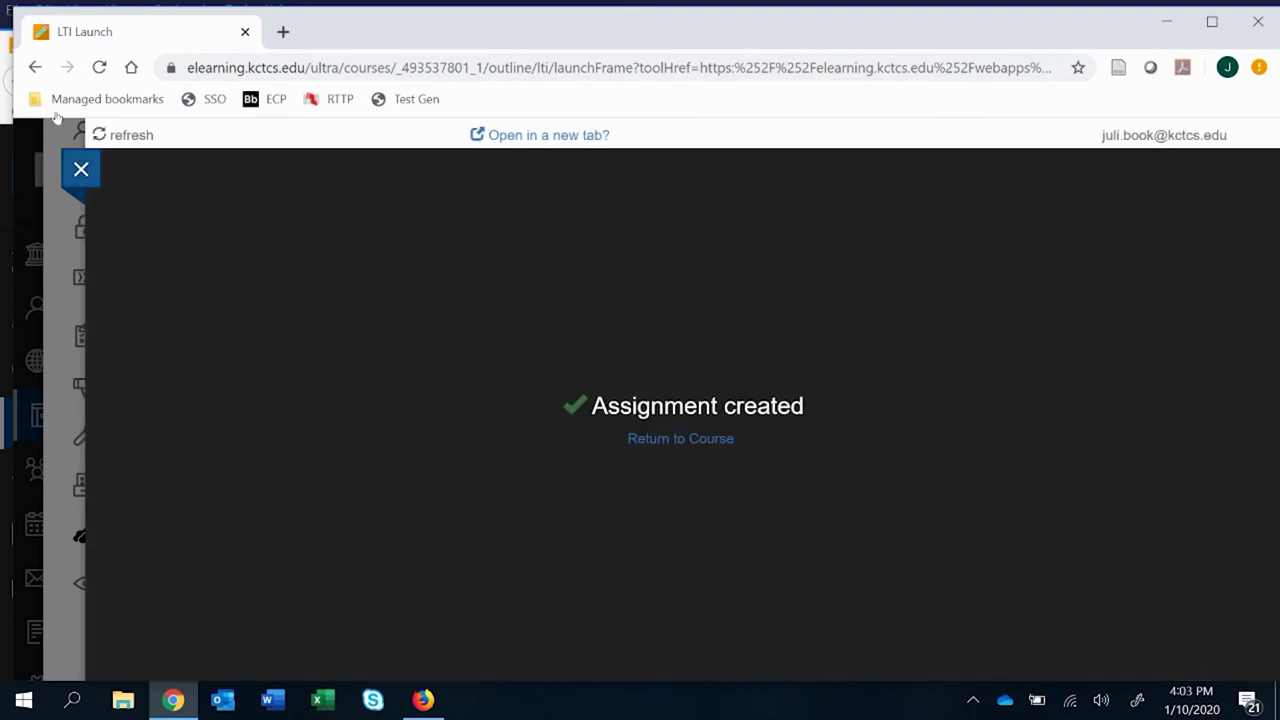
left_click(81, 170)
Step: Switch to the student's course session in Firefox and create a new VoiceThread titled "Assignment"
mouse_move(423, 701)
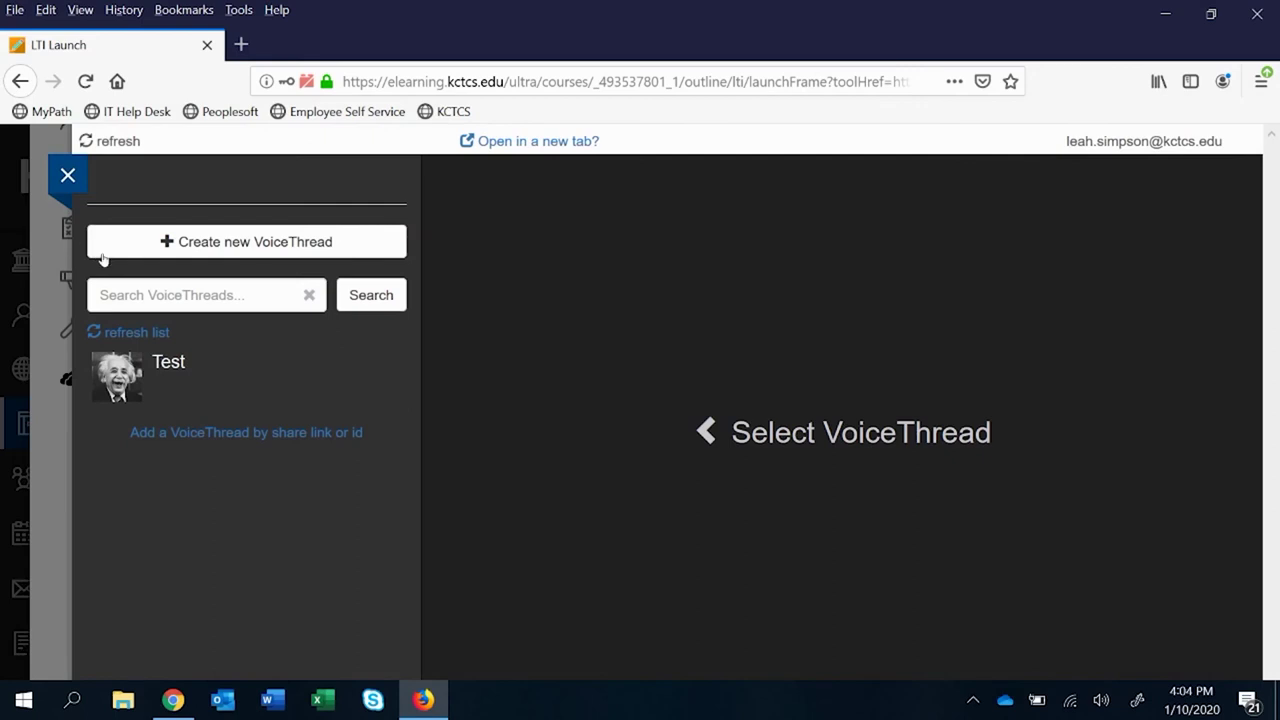
left_click(118, 246)
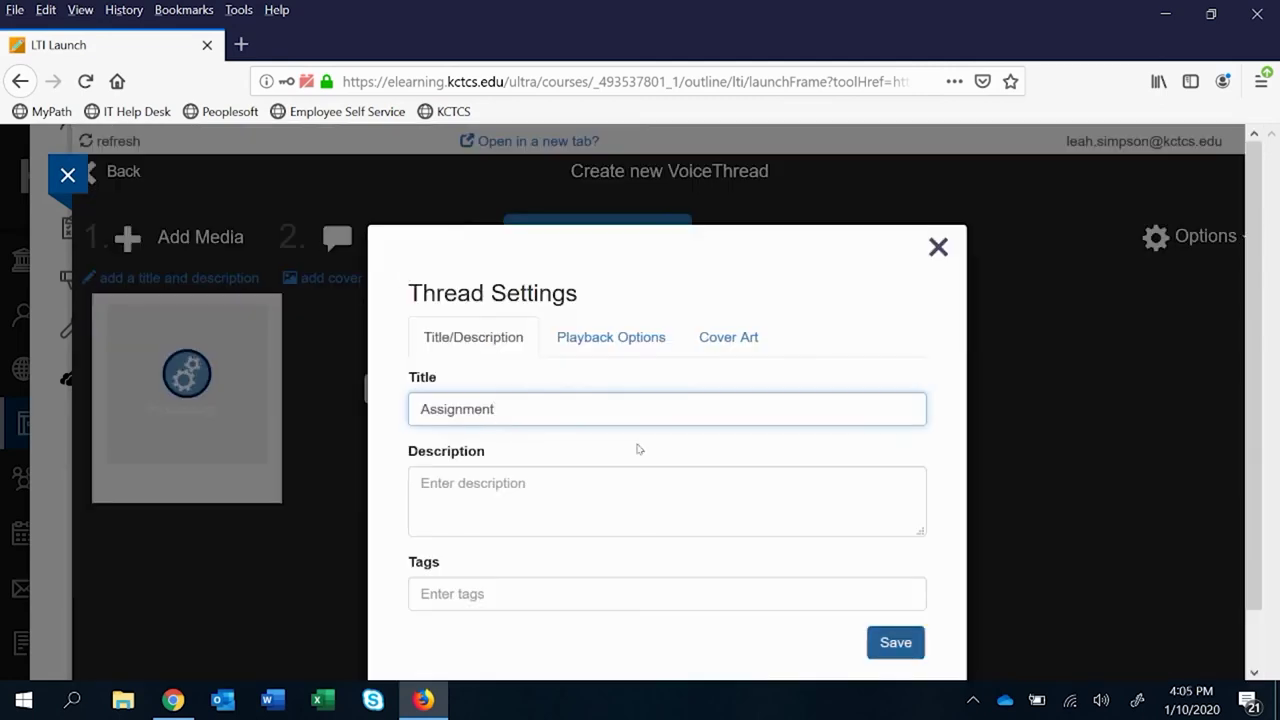
key("Return")
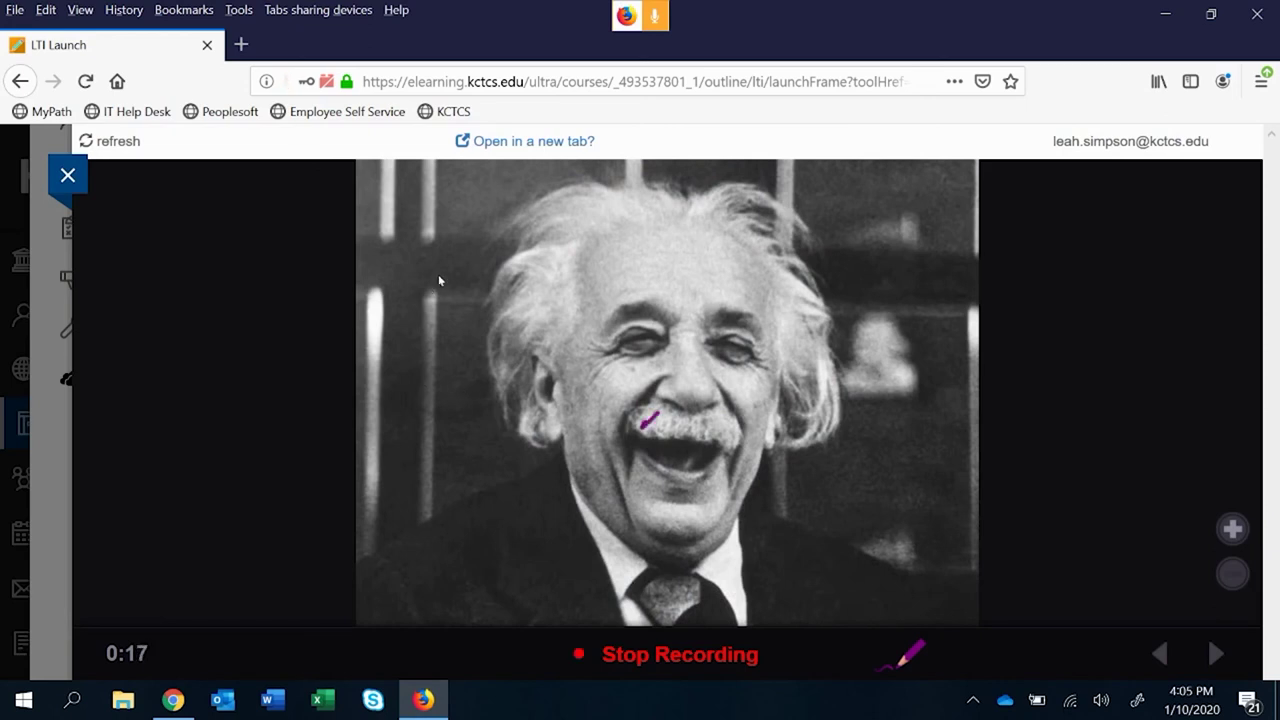
Step: Finish the recorded comment with a zigzag drawn over the portrait's moustache, and submit the VoiceThread as the assignment
left_click_drag(656, 418, 720, 423)
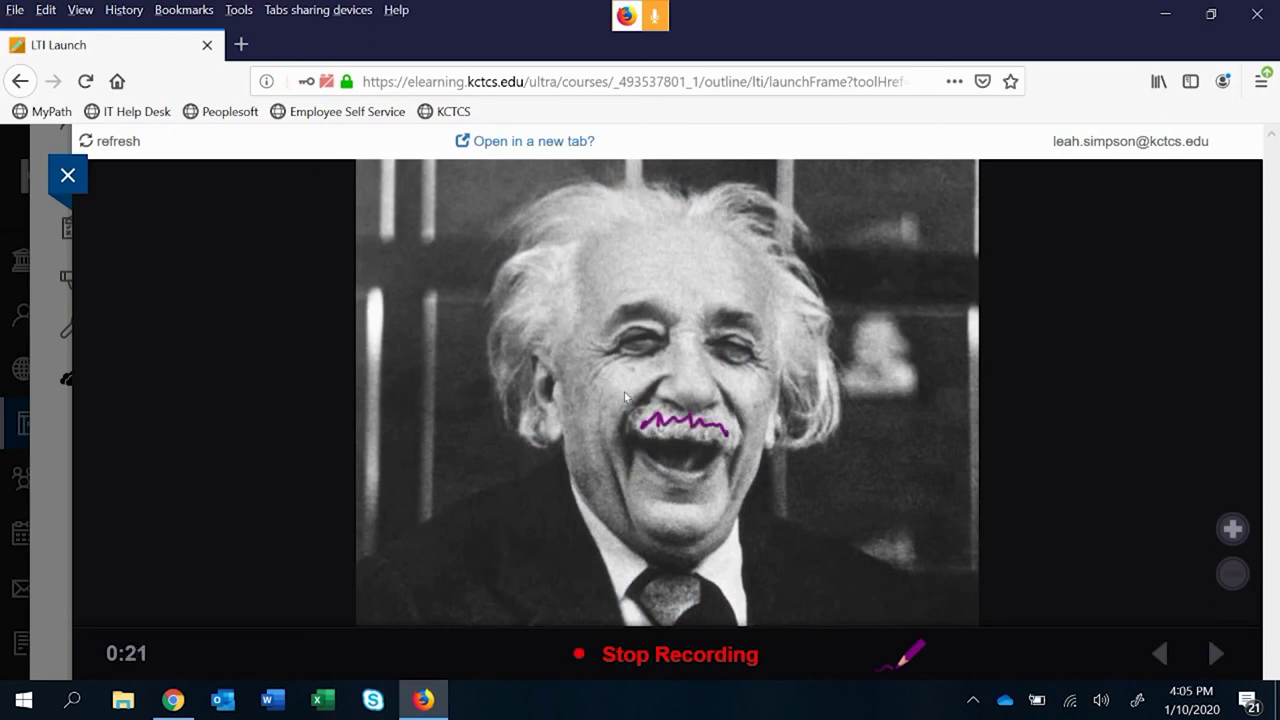
left_click(718, 656)
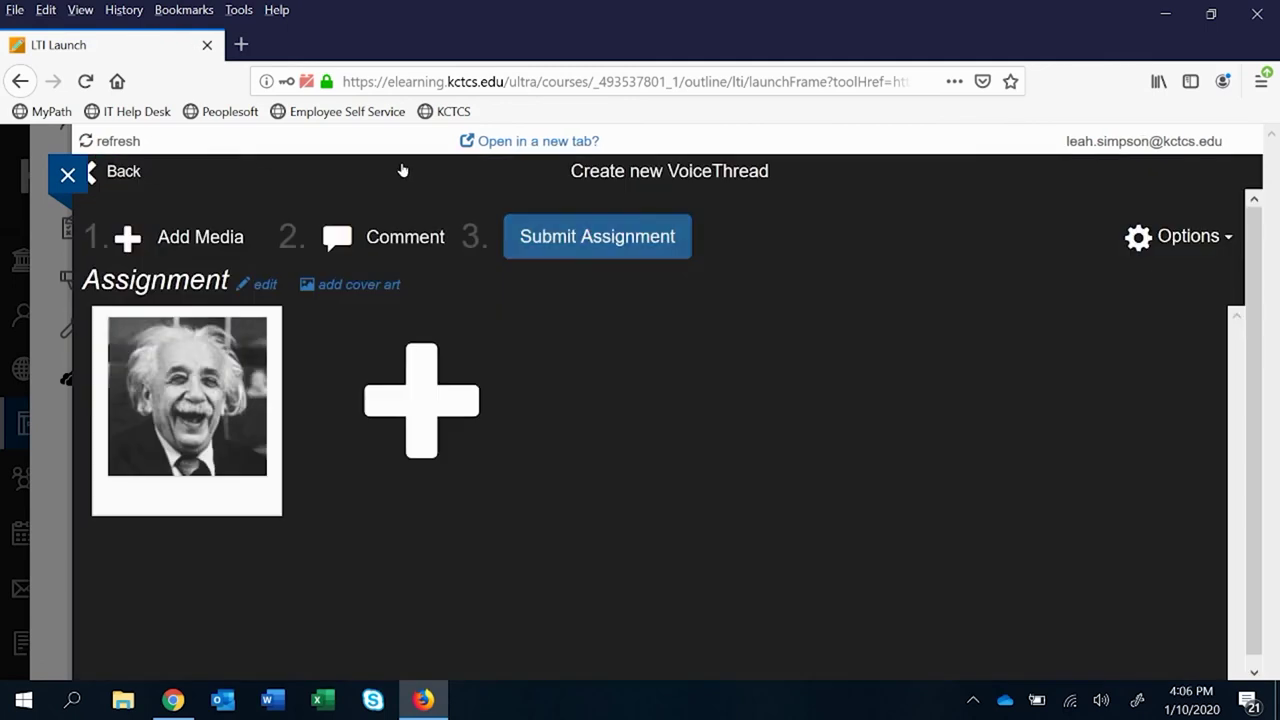
left_click(515, 222)
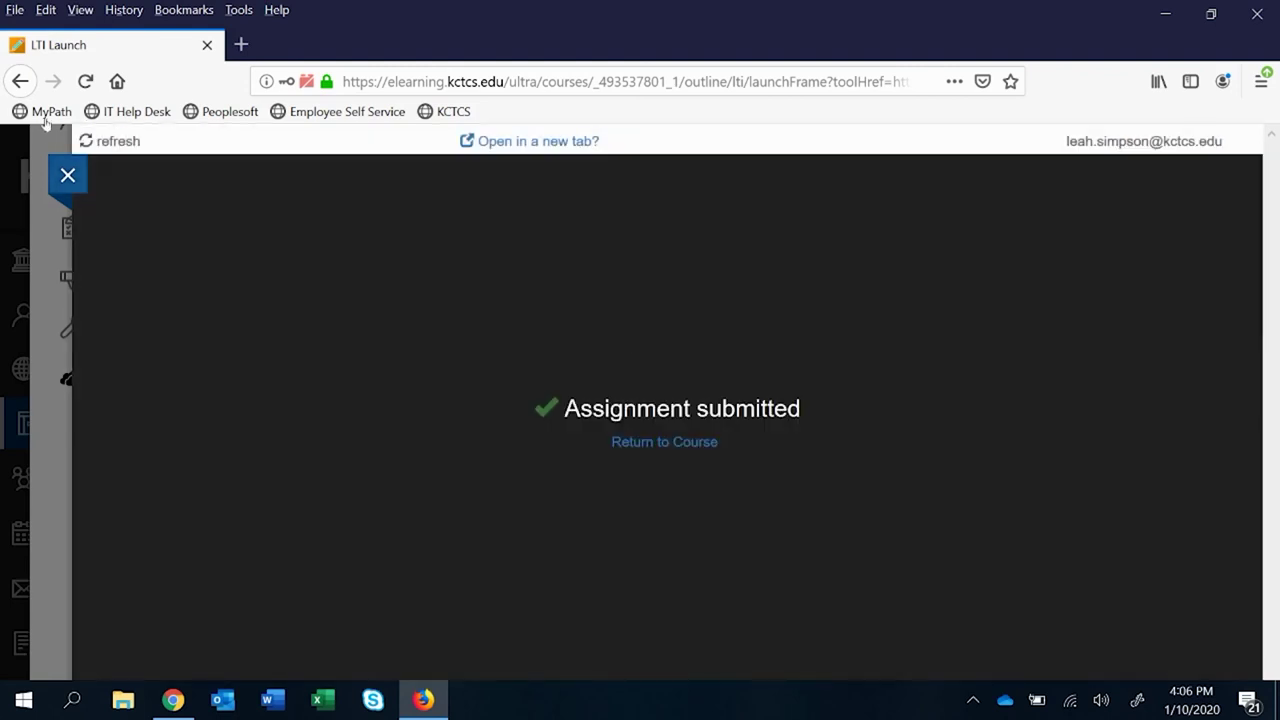
left_click(67, 175)
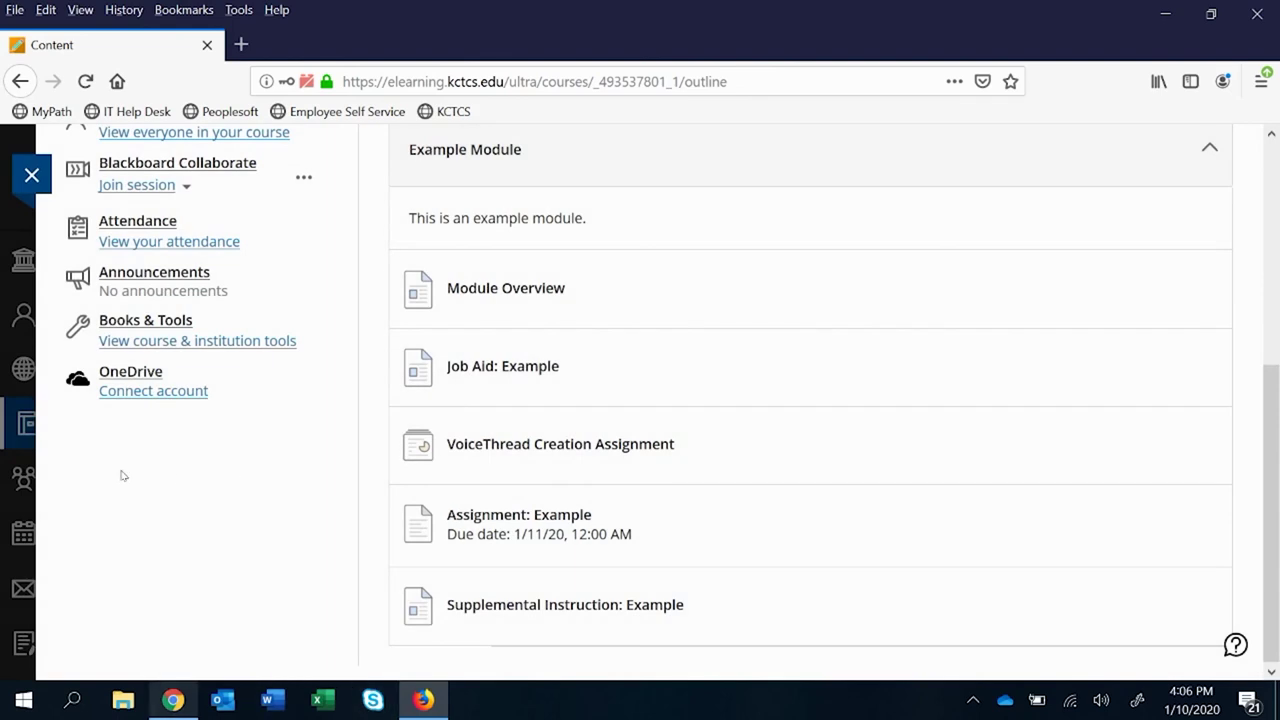
Step: Switch to the instructor's course session in Chrome and grade the student's submitted VoiceThread 100 percent
left_click(173, 699)
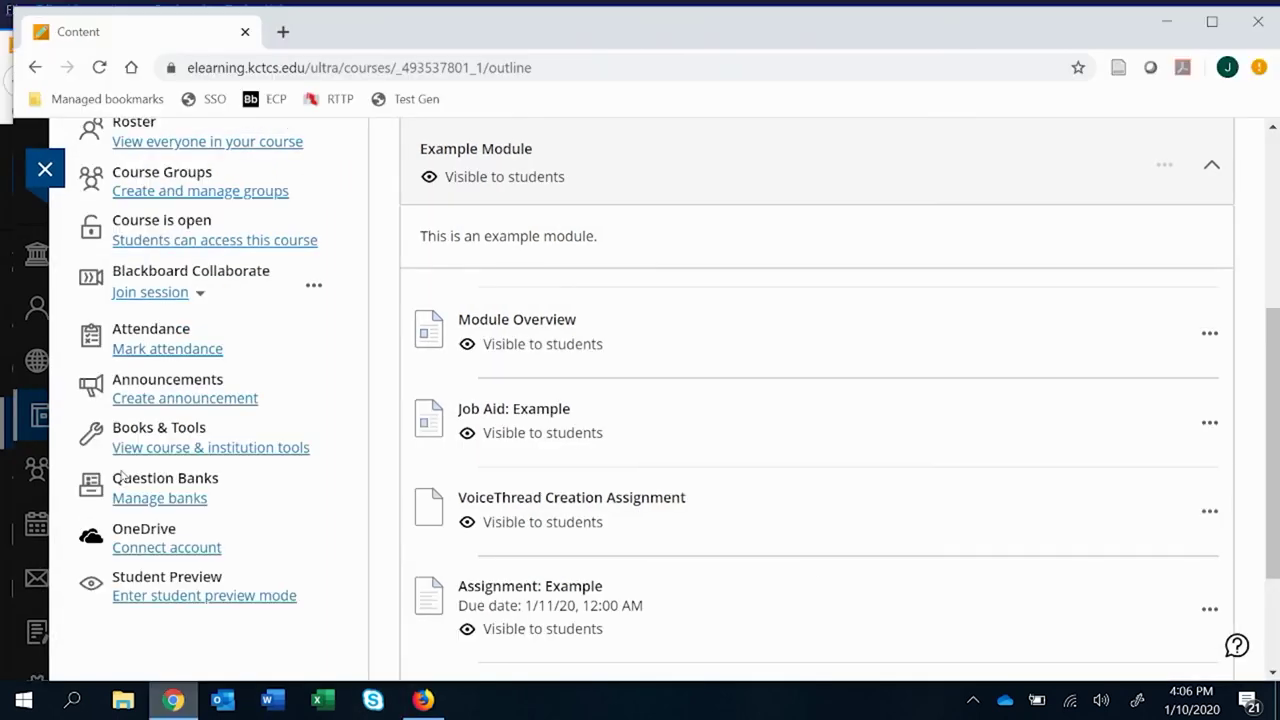
left_click(430, 334)
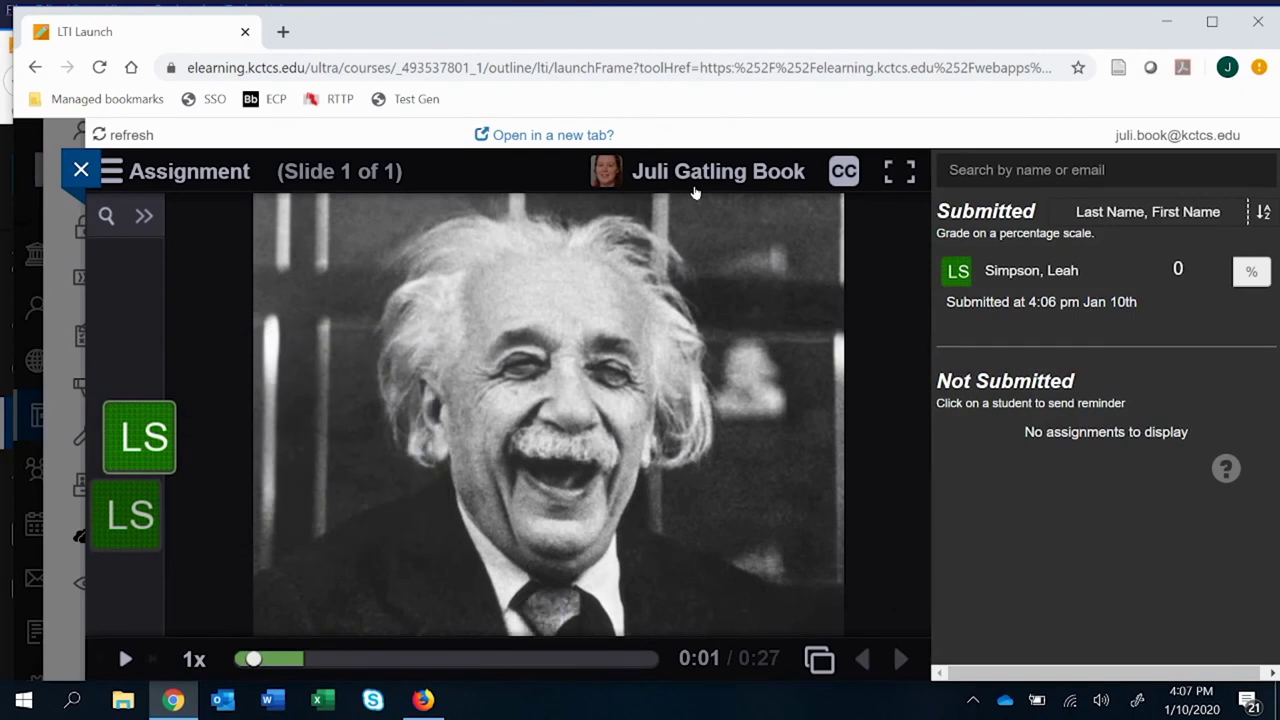
mouse_move(431, 281)
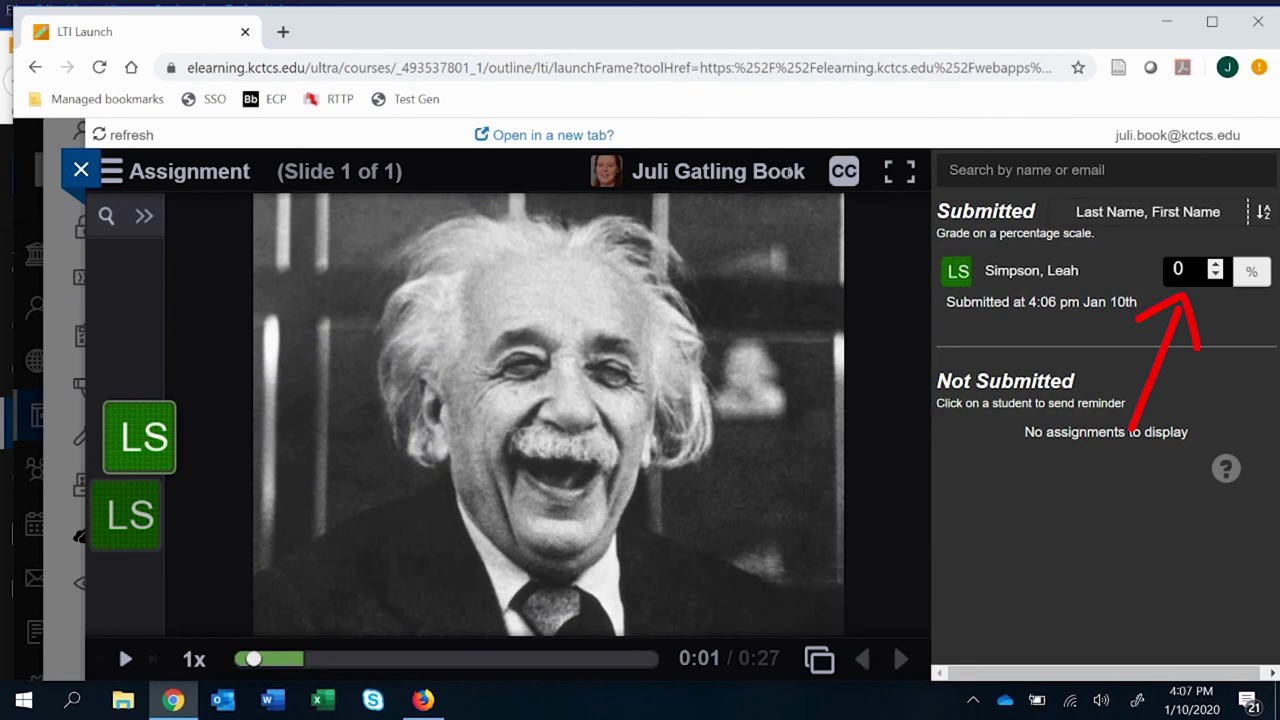
type("100")
key("Return")
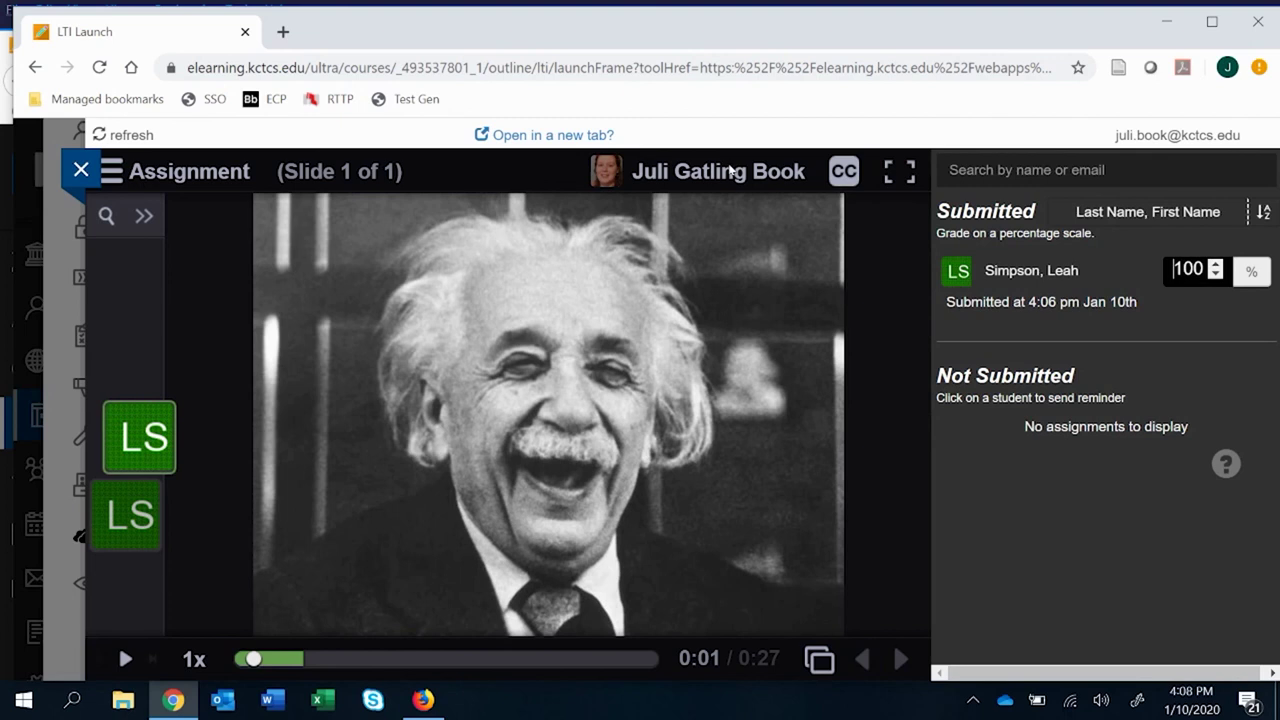
Step: Leave the VoiceThread grading page and display the course gradebook in grid view
left_click(56, 116)
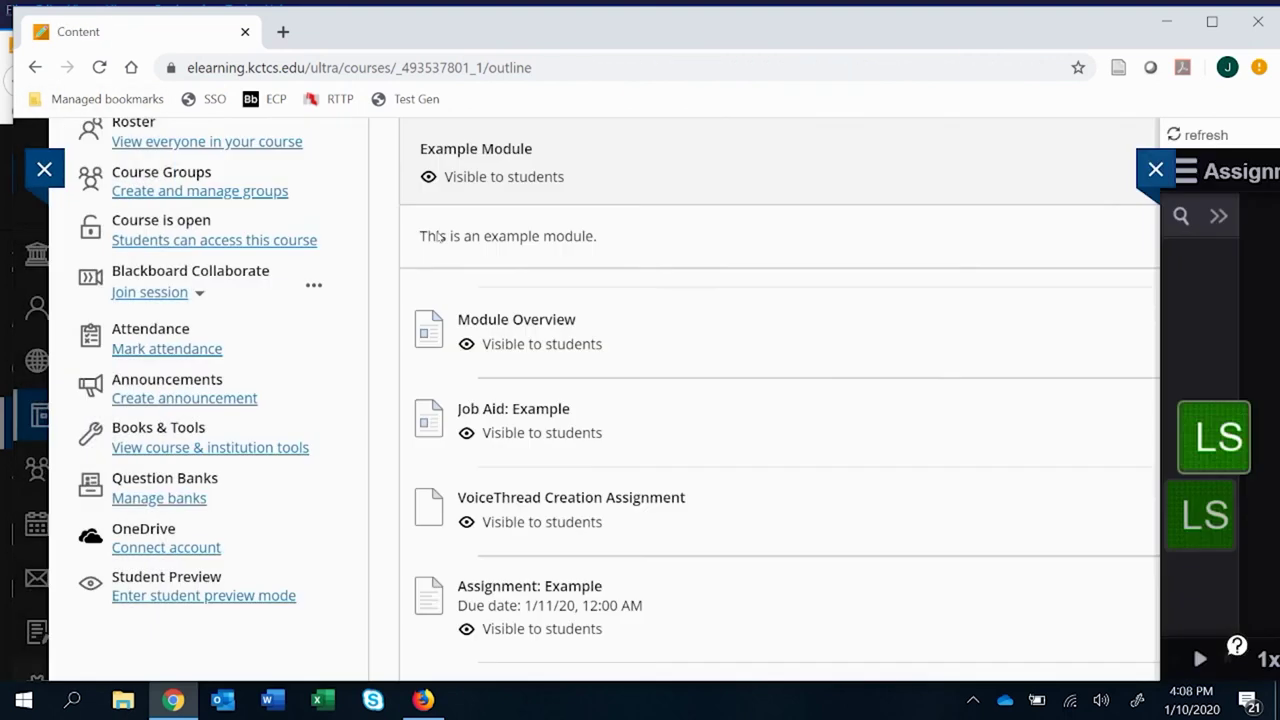
scroll(509, 261, "up", 4)
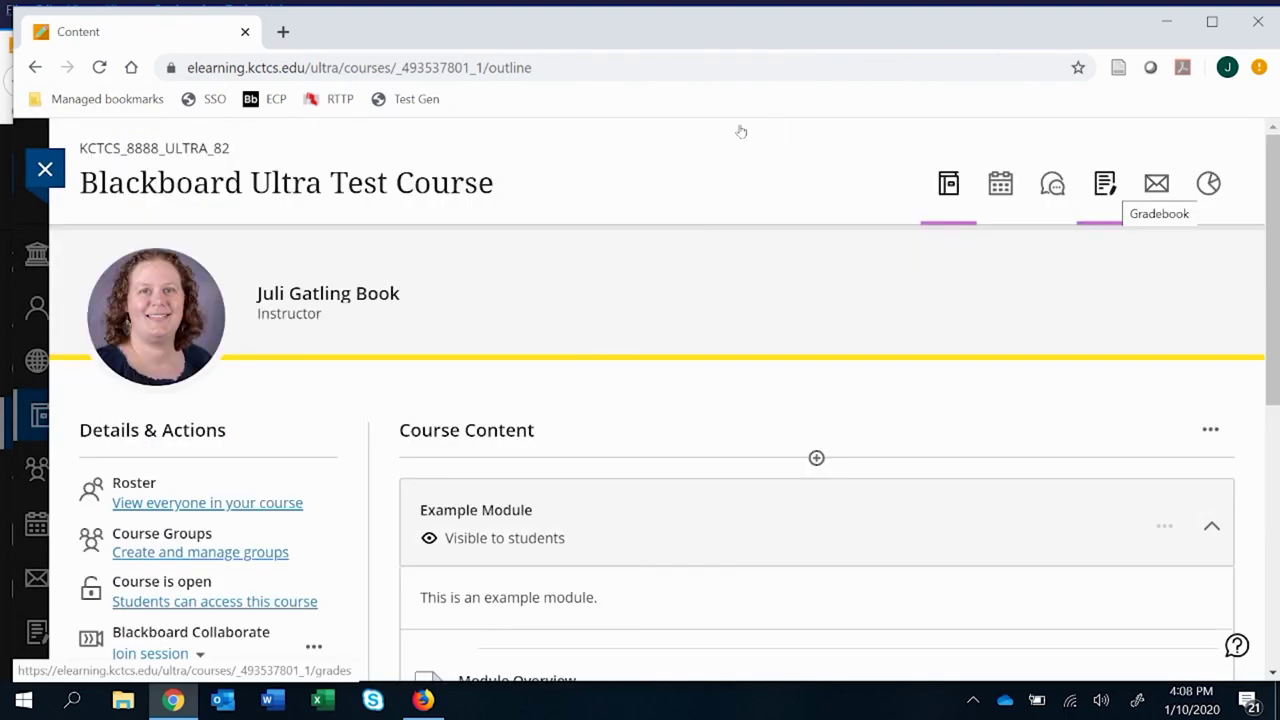
left_click(1104, 183)
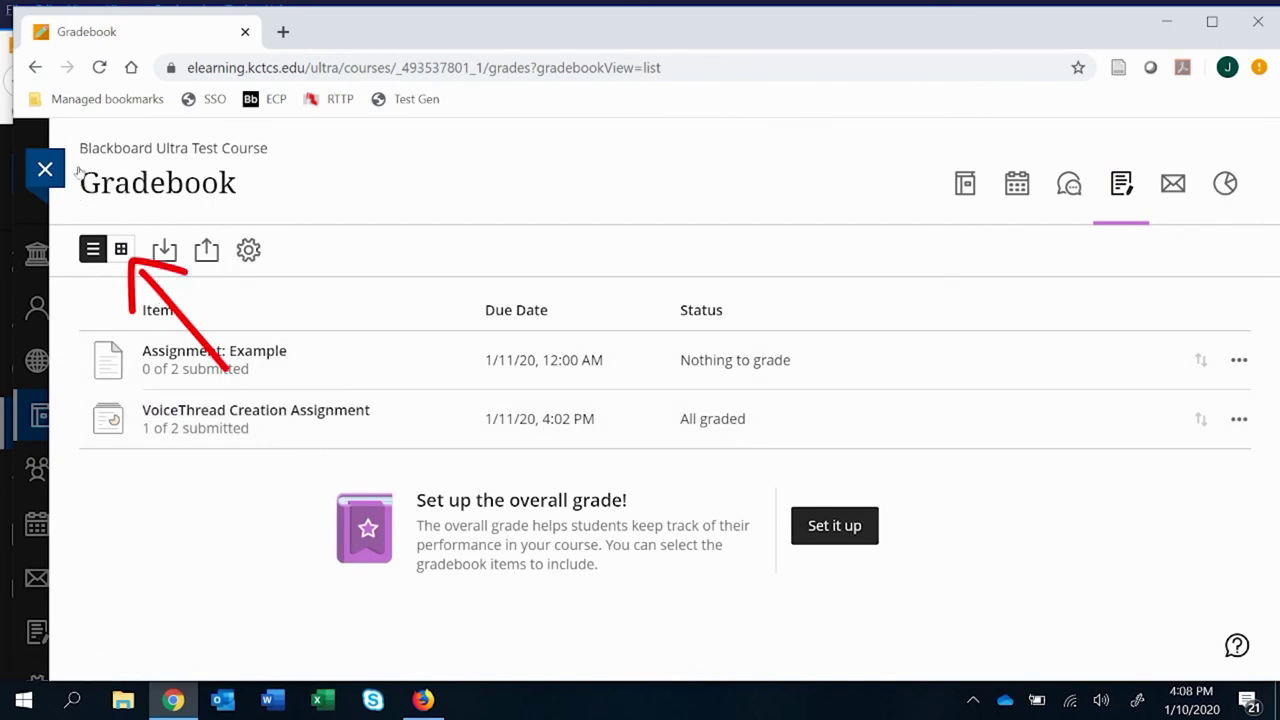
left_click(121, 249)
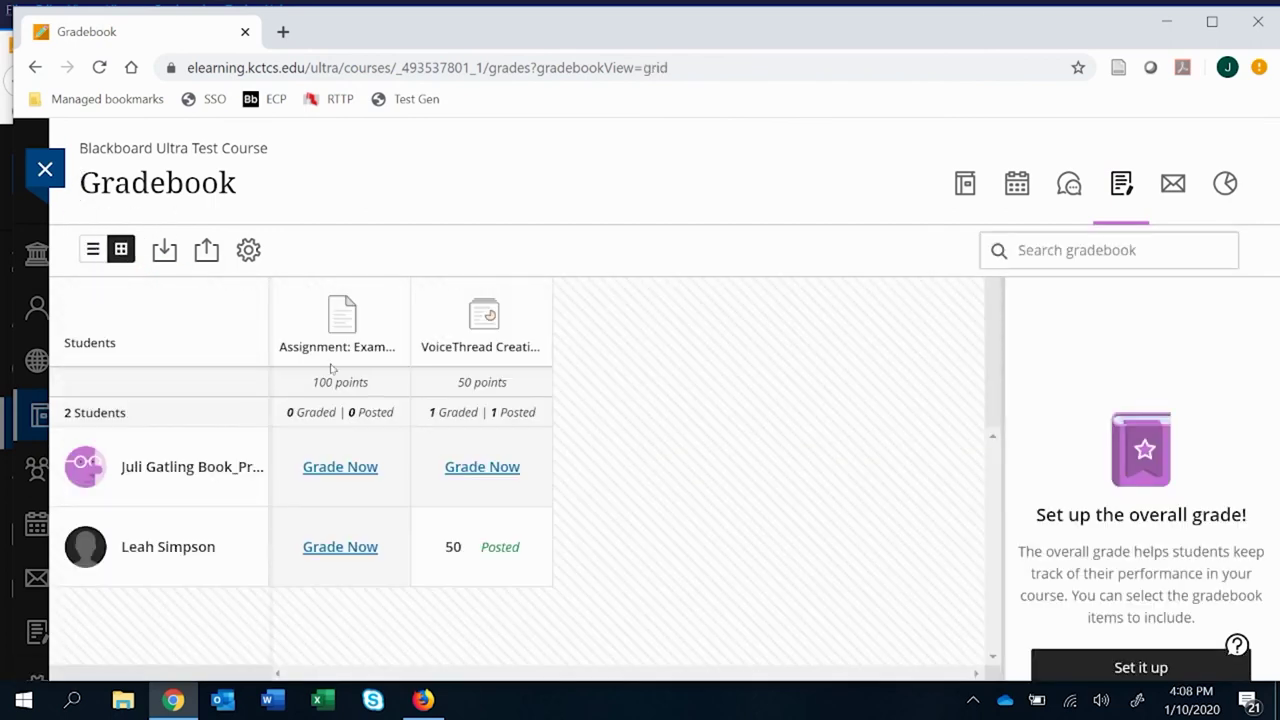
Step: View the student's grade and attempt details for the VoiceThread Creation Assignment, and return to the gradebook grid
left_click(457, 547)
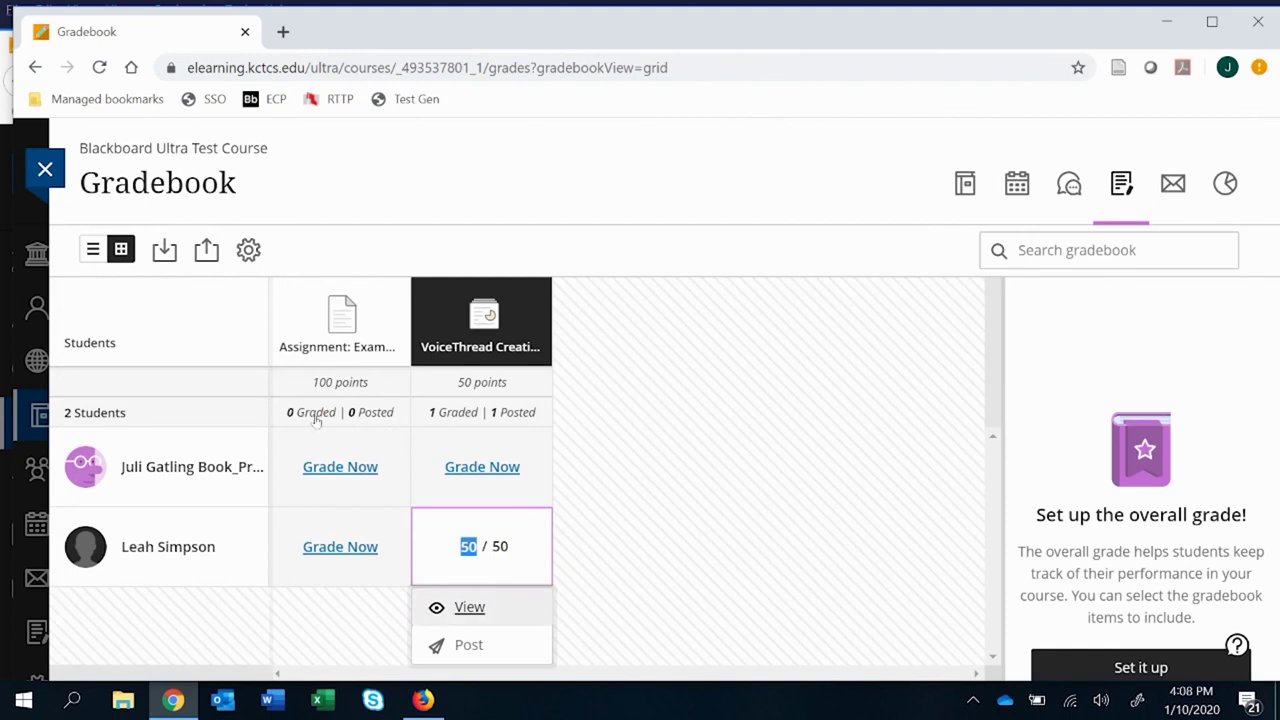
left_click(469, 607)
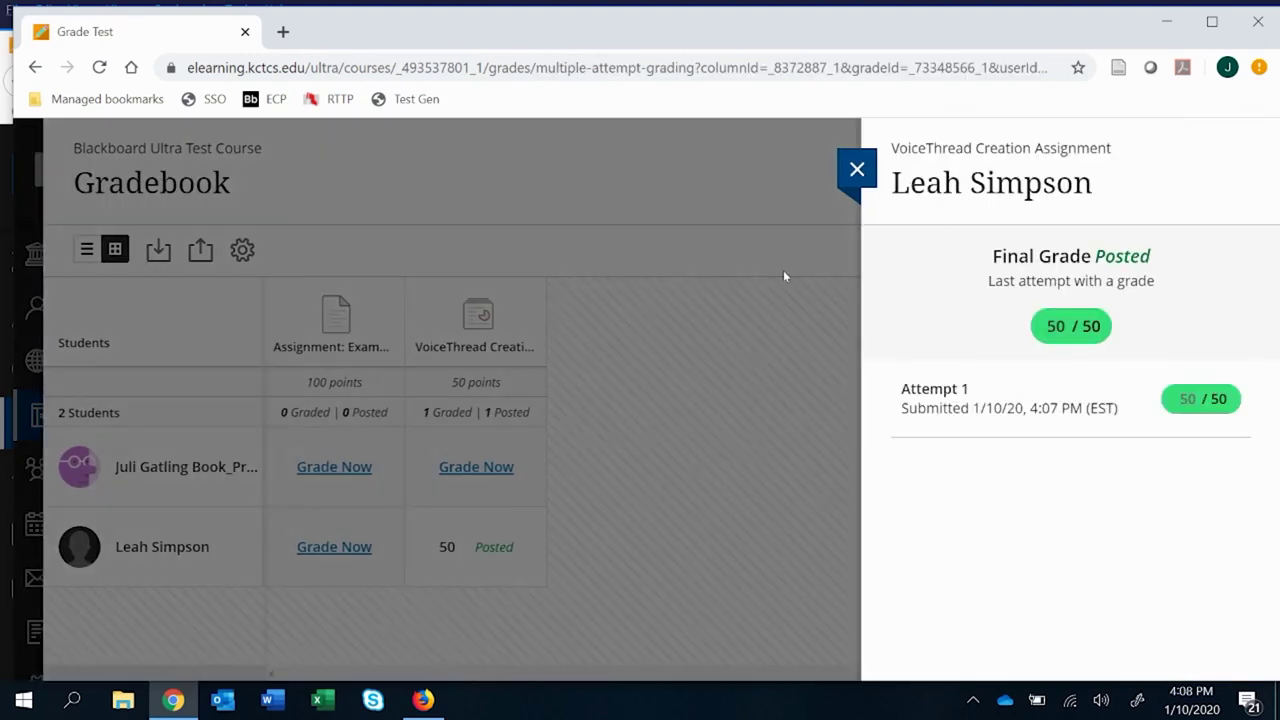
left_click(857, 169)
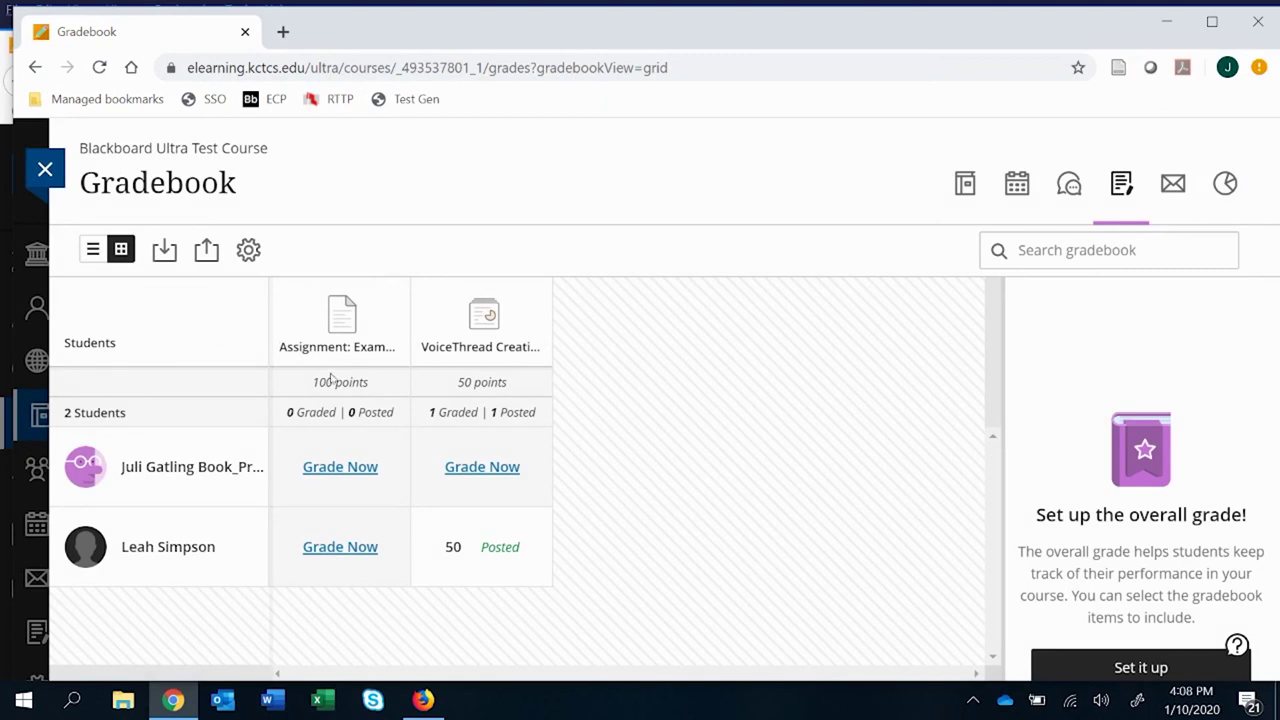
key("Tab")
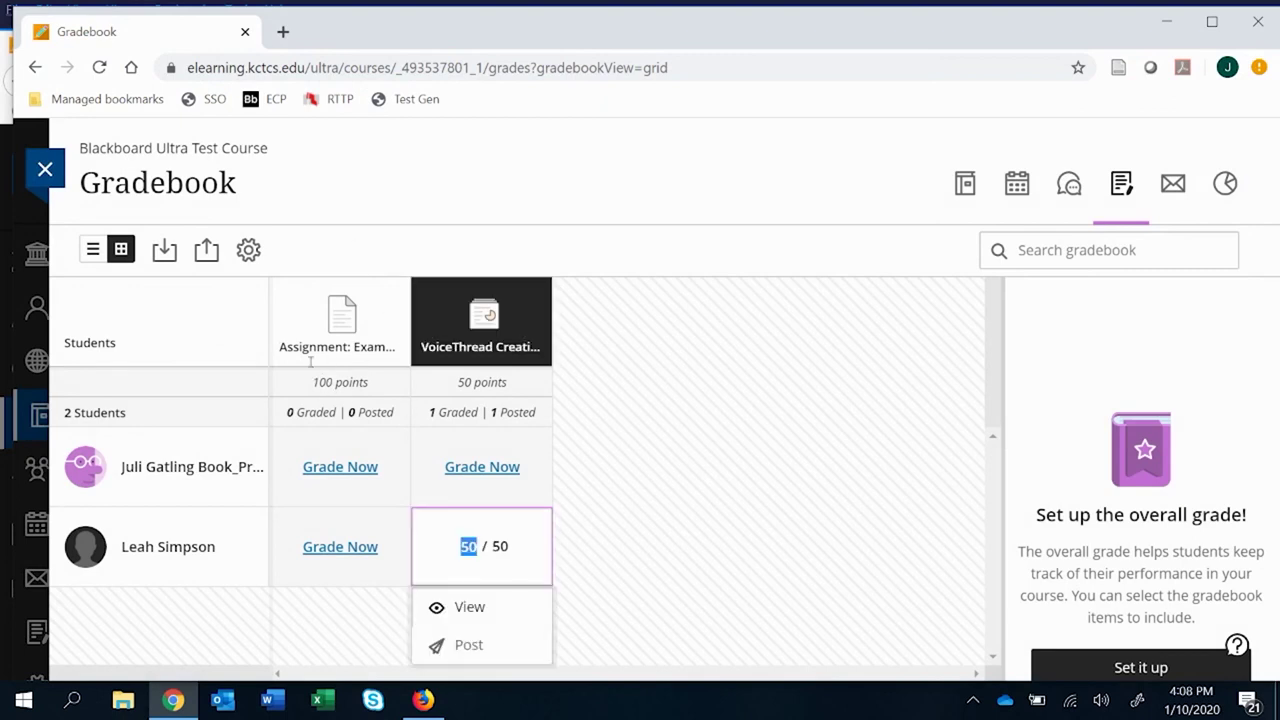
key("Tab")
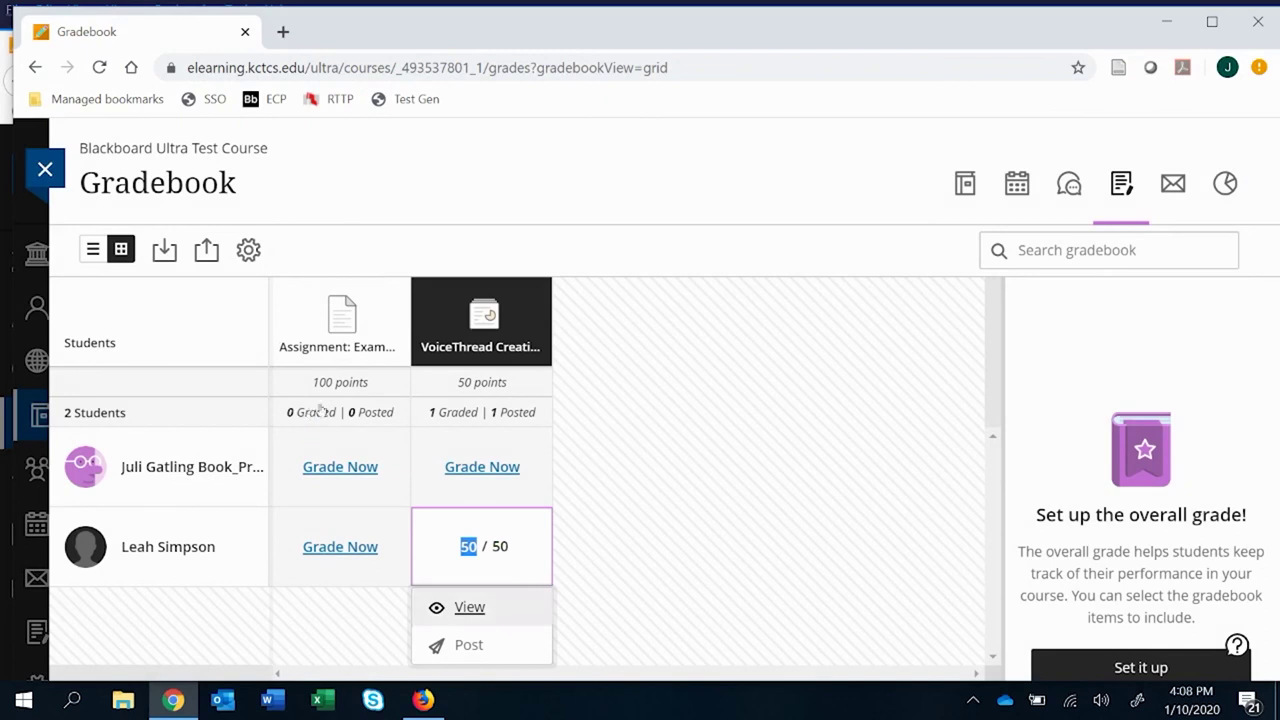
left_click(465, 334)
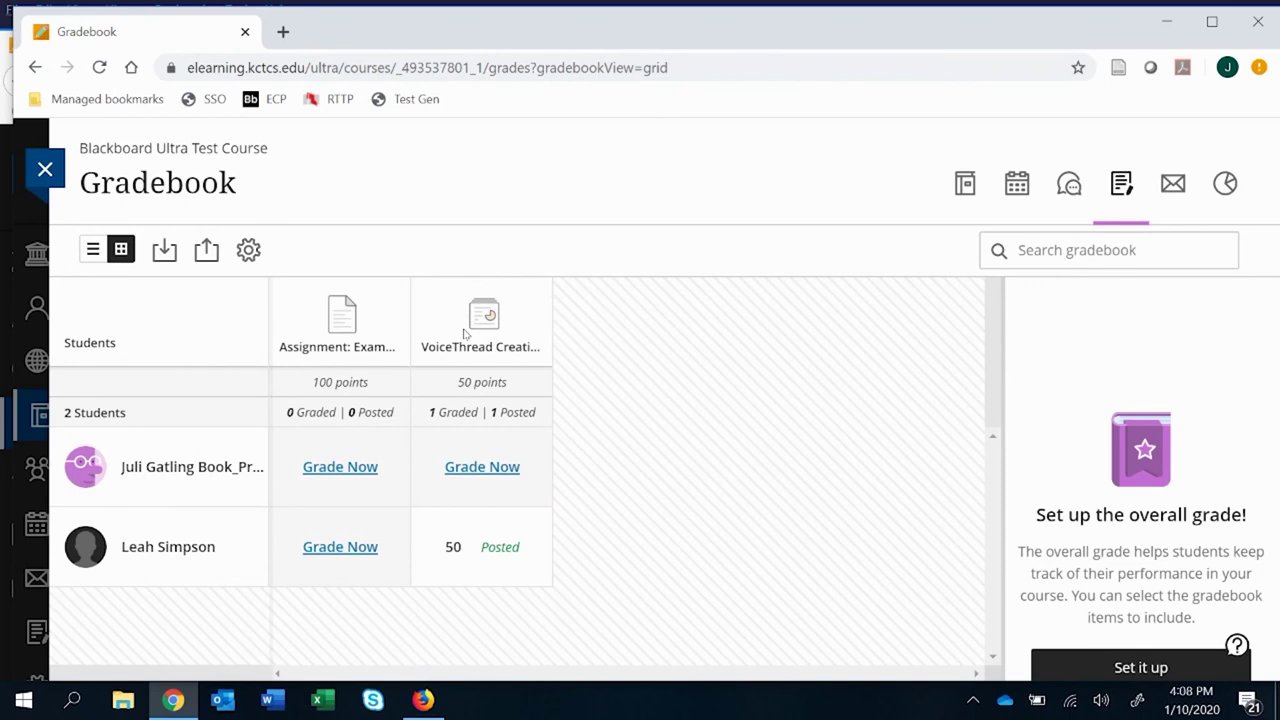